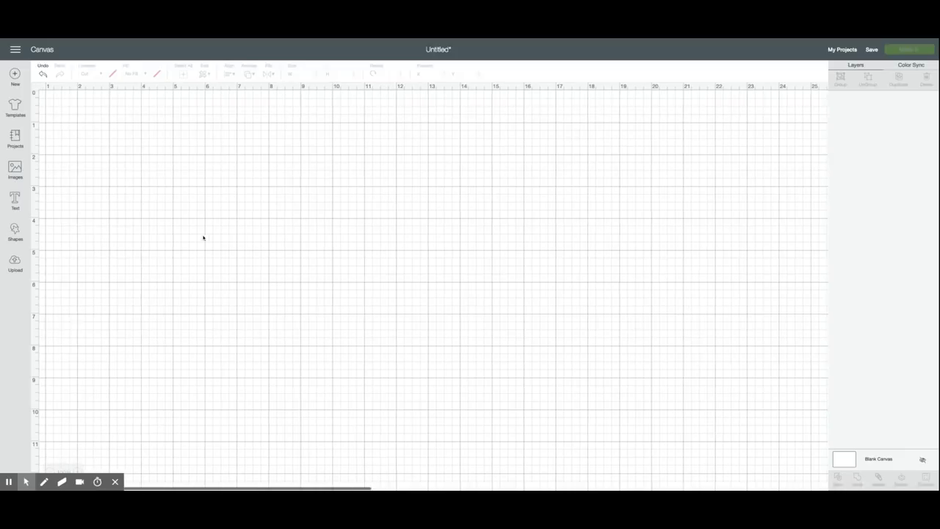
- Upload the 'Love 2' LOVE vector, insert it onto the canvas, and move it toward the middle
{"action": "left_click", "coordinate": [11, 266]}
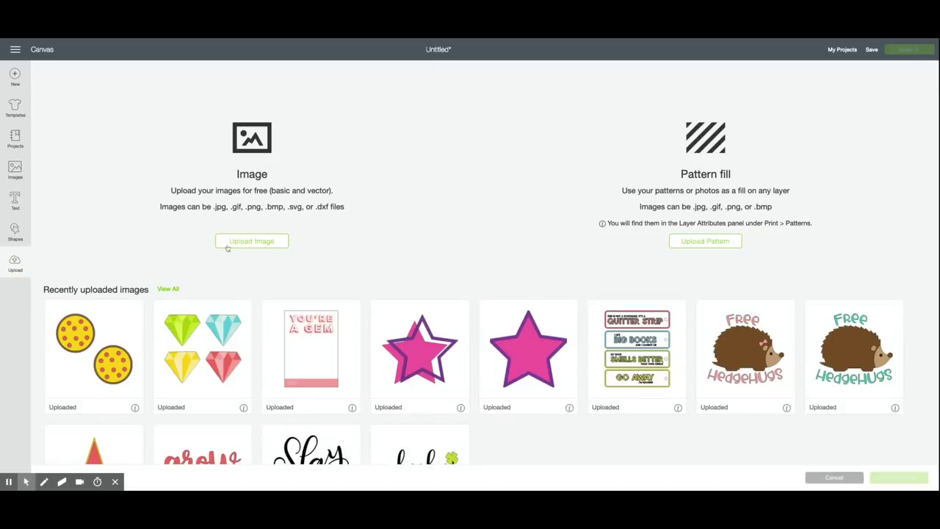
{"action": "left_click", "coordinate": [235, 242]}
{"action": "left_click", "coordinate": [500, 265]}
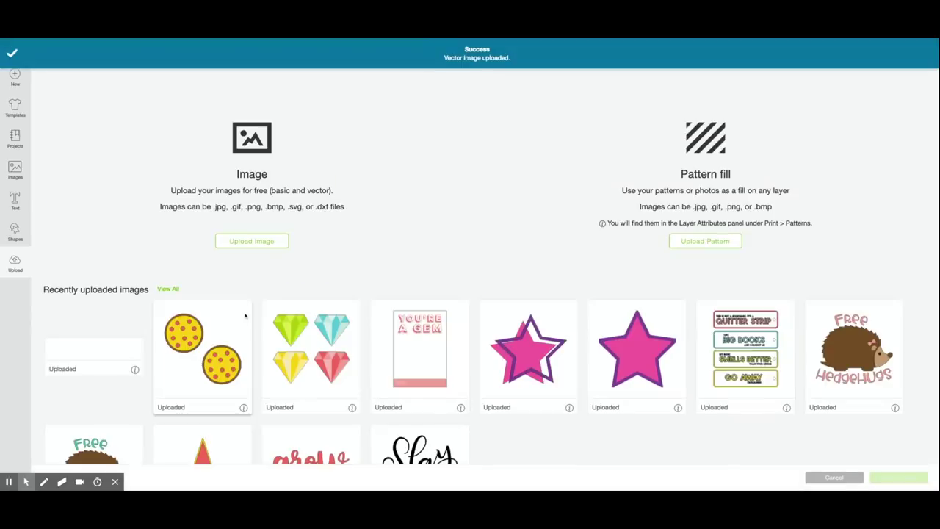
{"action": "left_click", "coordinate": [91, 346]}
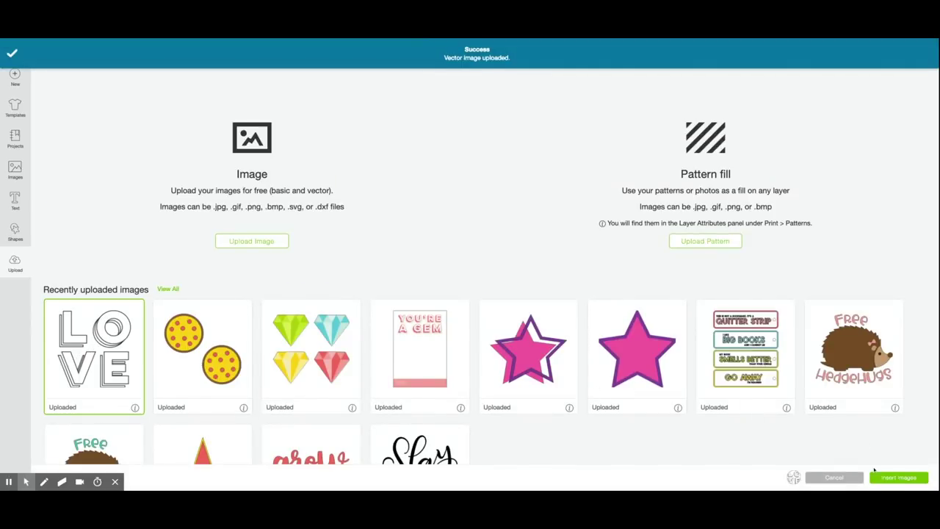
{"action": "left_click", "coordinate": [896, 478]}
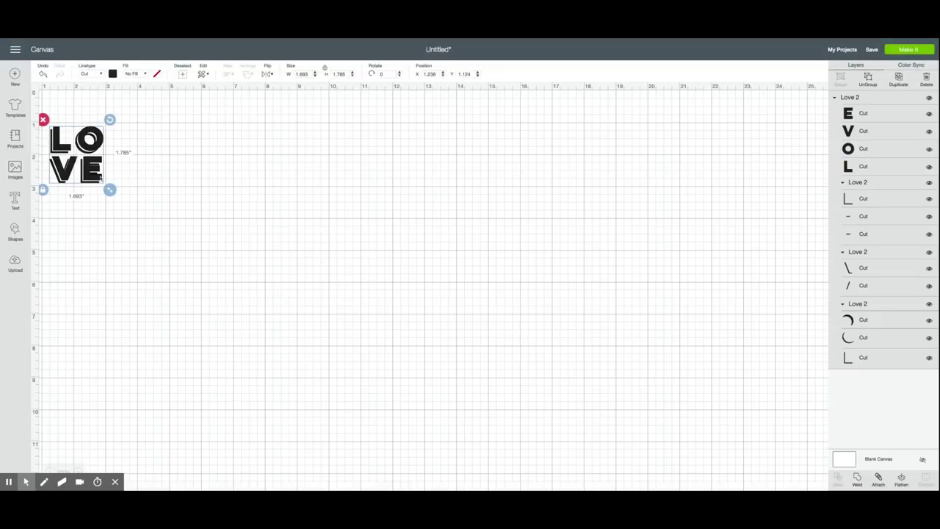
{"action": "left_click_drag", "start_coordinate": [100, 176], "coordinate": [298, 190]}
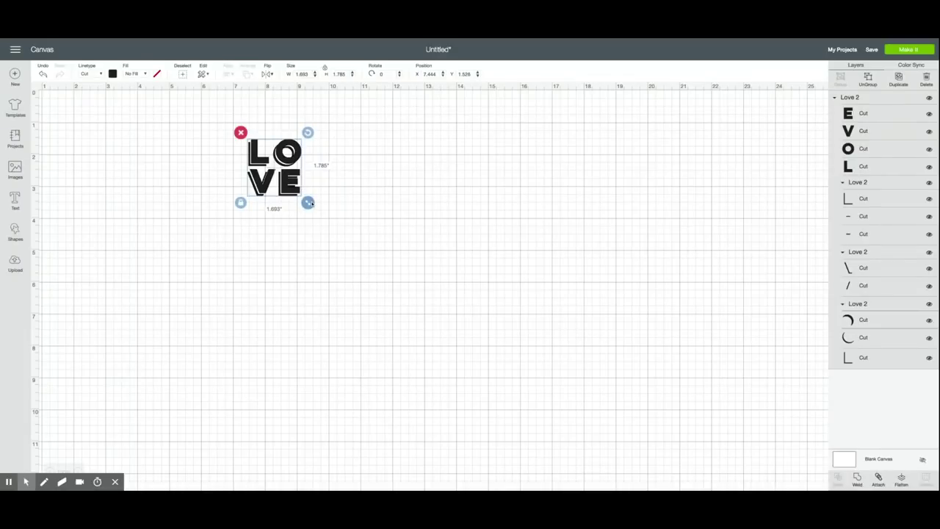
- Set the LOVE image width to 4 in, switch its layers from Cut to Draw, and weld them
{"action": "left_click", "coordinate": [303, 74]}
{"action": "key", "text": "Return"}
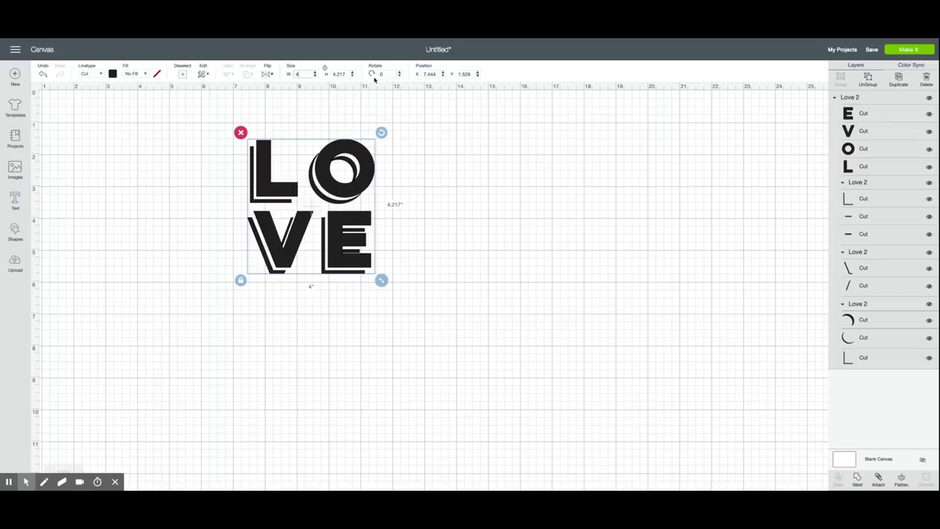
{"action": "left_click", "coordinate": [92, 74]}
{"action": "left_click", "coordinate": [97, 97]}
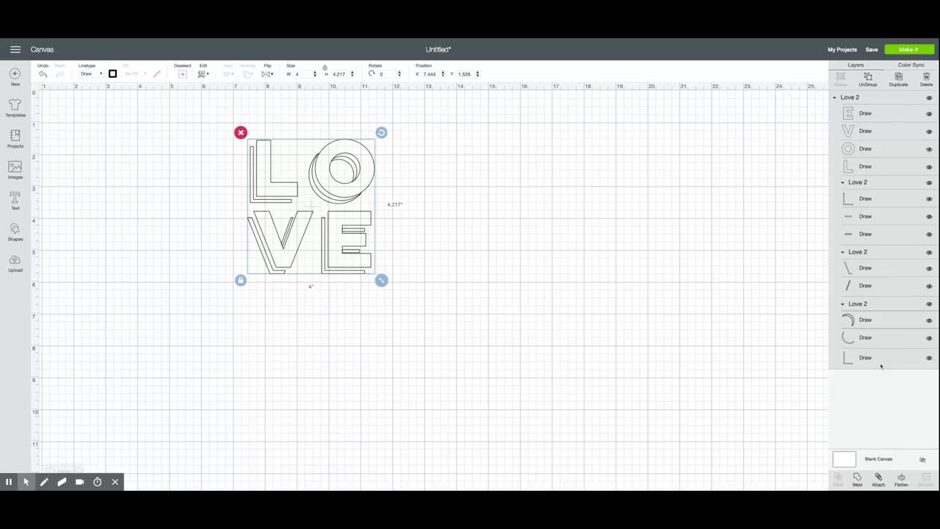
{"action": "left_click", "coordinate": [857, 479]}
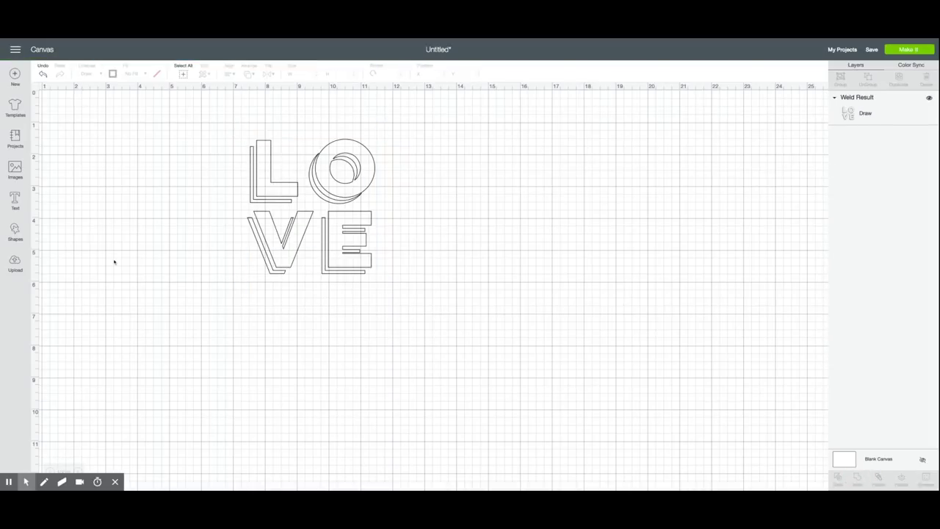
- Add a Square from the basic shapes and unlock its proportions
{"action": "scroll", "coordinate": [111, 263], "scroll_direction": "down", "scroll_amount": 1}
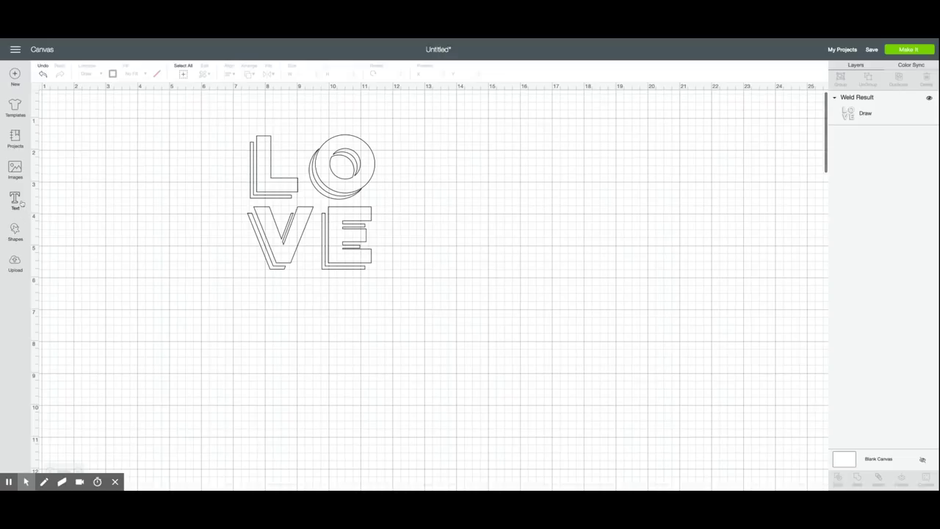
{"action": "left_click", "coordinate": [14, 230]}
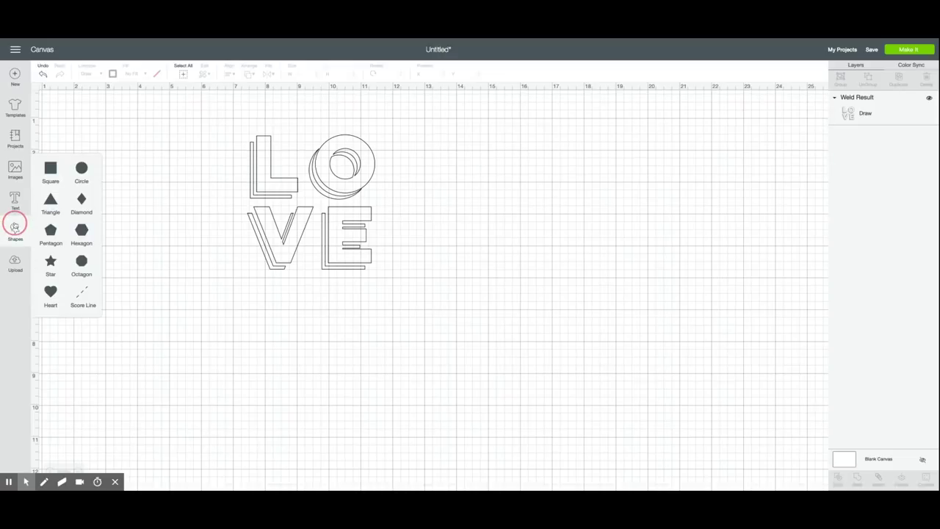
{"action": "left_click", "coordinate": [50, 169]}
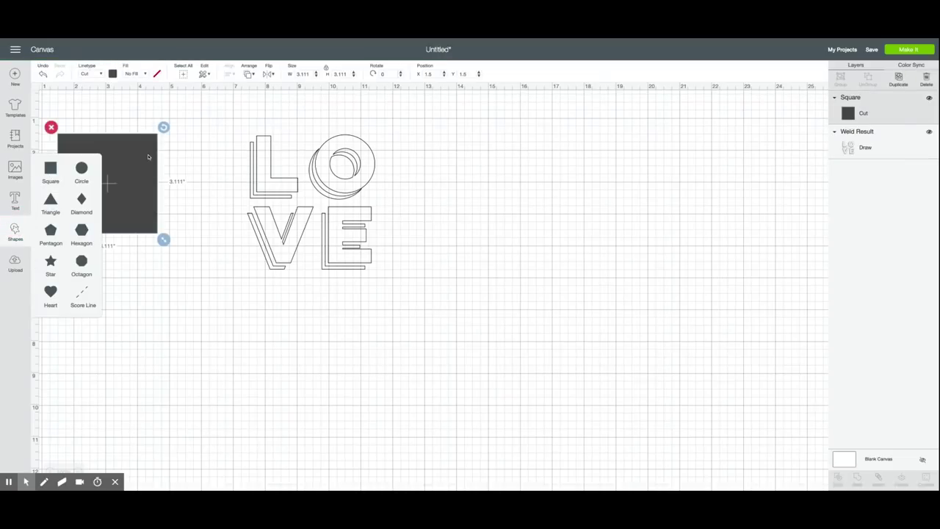
{"action": "left_click", "coordinate": [224, 243]}
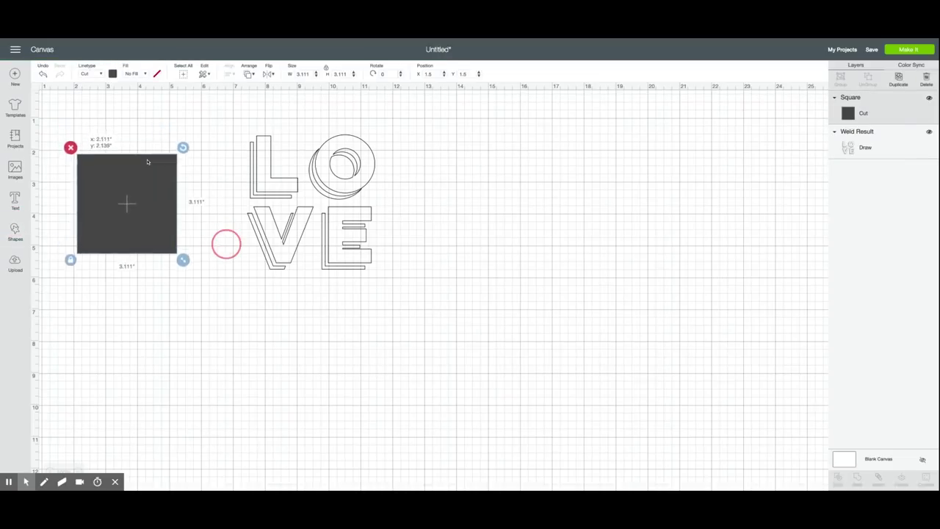
{"action": "left_click", "coordinate": [70, 260]}
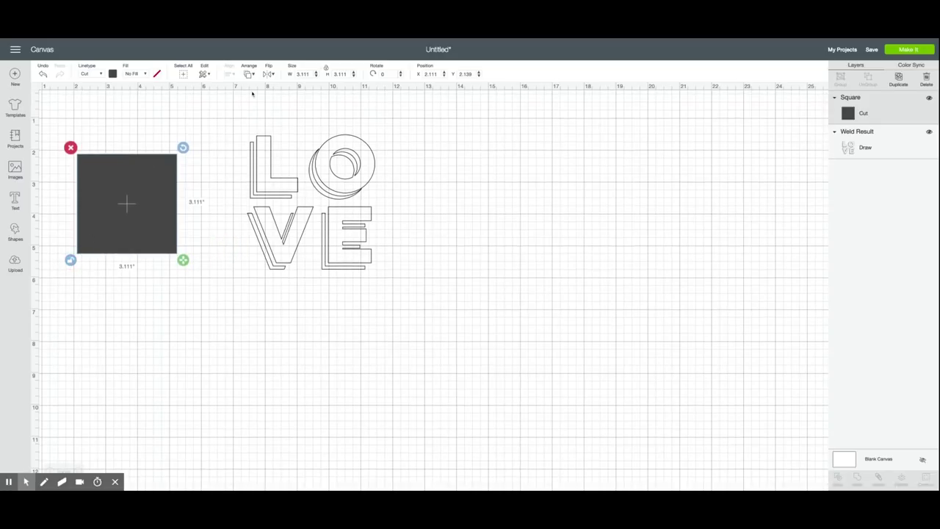
- Resize the square to 4.5 by 4.75 in and drag it over the LOVE design
{"action": "left_click", "coordinate": [303, 74]}
{"action": "left_click", "coordinate": [301, 75]}
{"action": "key", "text": "Tab"}
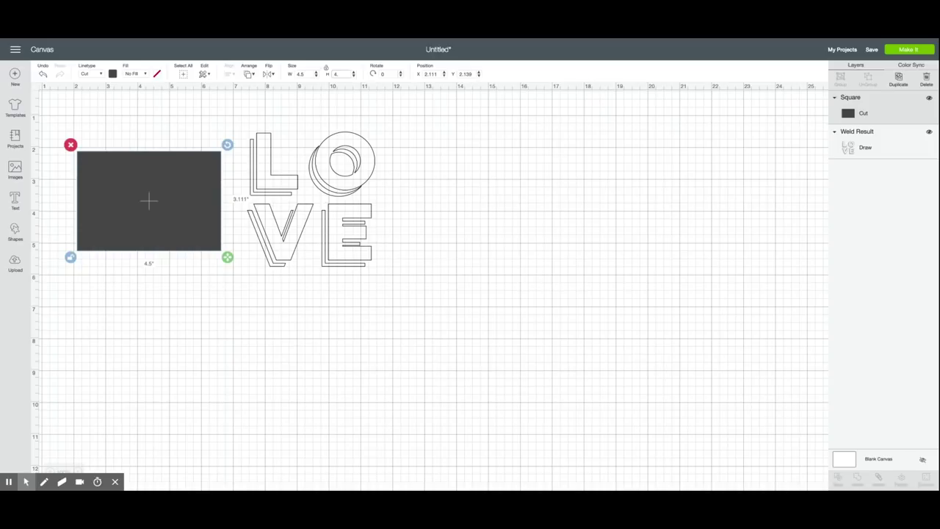
{"action": "type", "text": "4.75"}
{"action": "key", "text": "Return"}
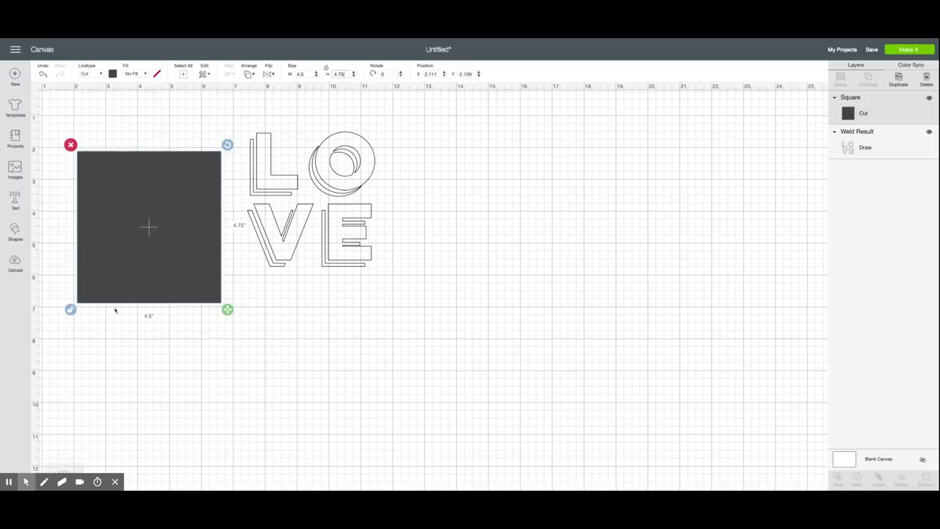
{"action": "left_click_drag", "start_coordinate": [162, 267], "coordinate": [325, 242]}
{"action": "left_click", "coordinate": [257, 76]}
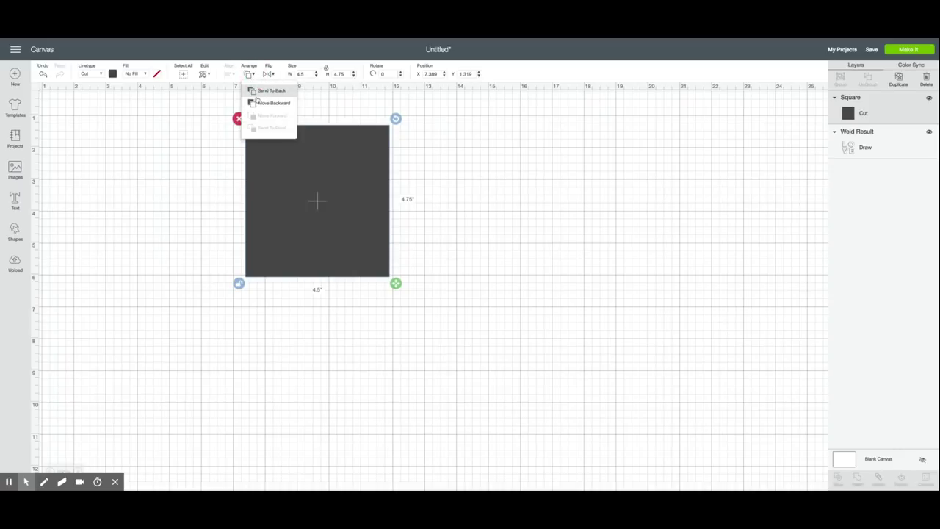
- Send the square to back and centre LOVE on it horizontally and vertically
{"action": "left_click", "coordinate": [257, 91]}
{"action": "left_click_drag", "start_coordinate": [456, 273], "coordinate": [304, 166]}
{"action": "left_click", "coordinate": [230, 75]}
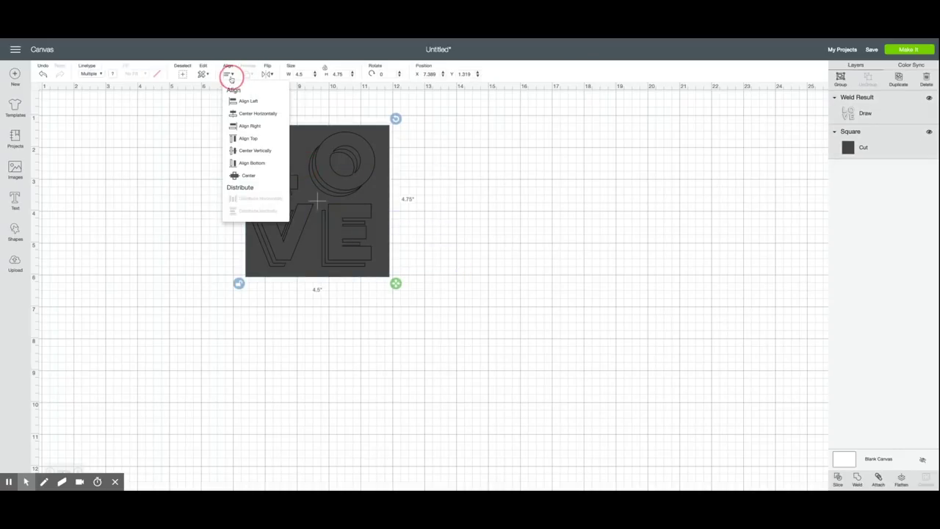
{"action": "left_click", "coordinate": [251, 118]}
{"action": "left_click", "coordinate": [230, 75]}
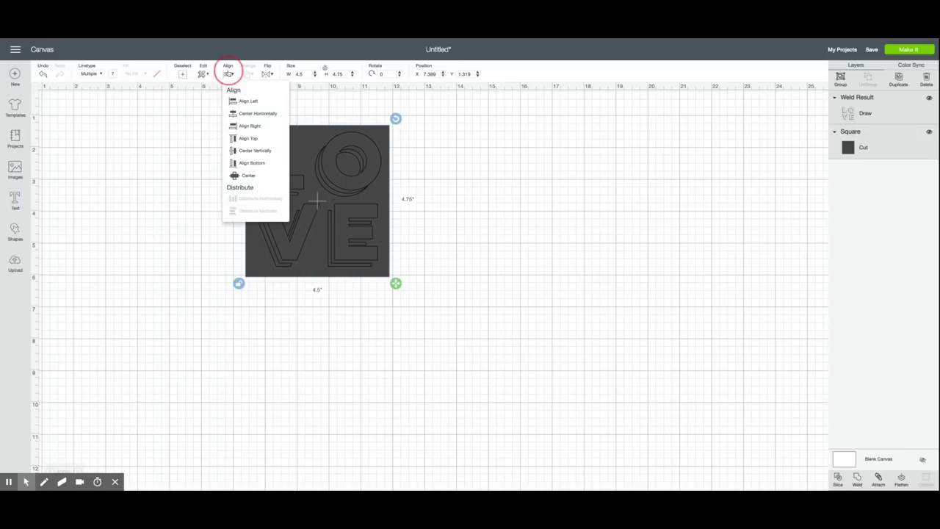
{"action": "left_click", "coordinate": [251, 153]}
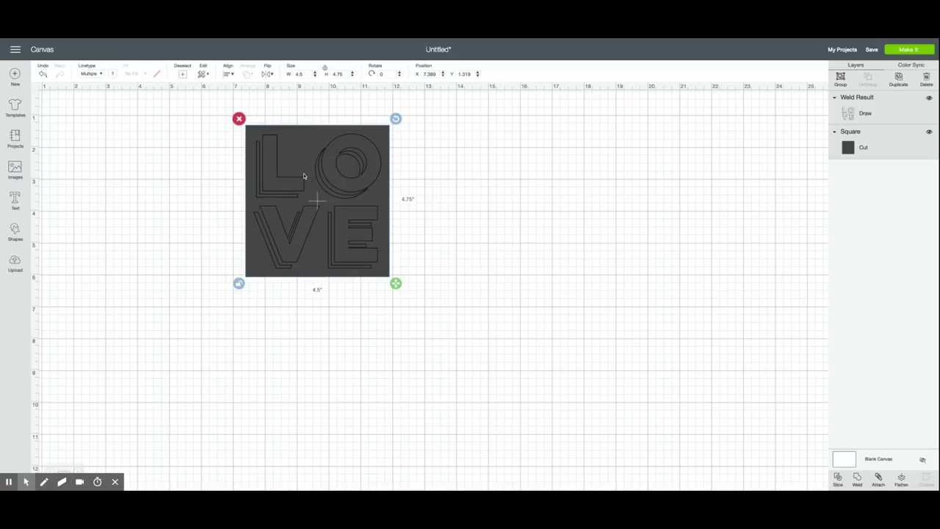
- Set the LOVE drawing's pen colour to Coral
{"action": "left_click", "coordinate": [500, 168]}
{"action": "left_click", "coordinate": [351, 191]}
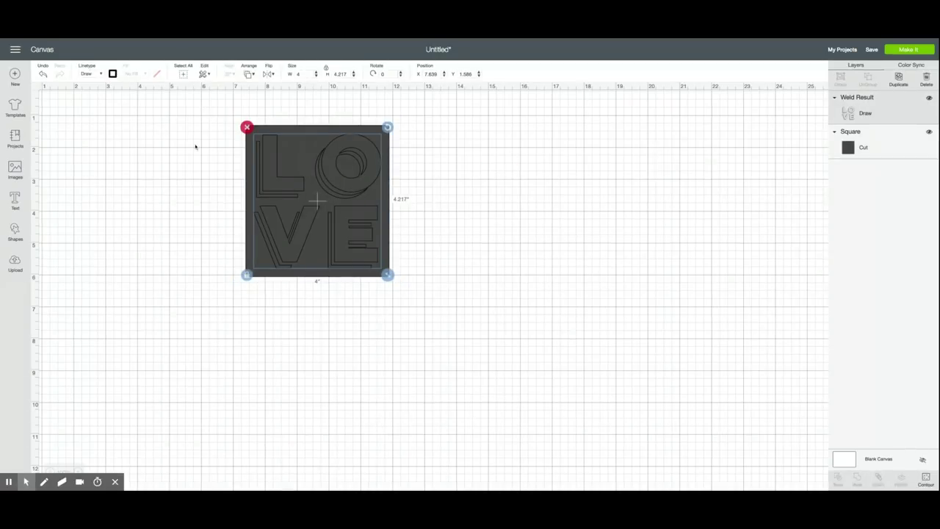
{"action": "left_click", "coordinate": [113, 74]}
{"action": "scroll", "coordinate": [143, 184], "scroll_direction": "down", "scroll_amount": 3}
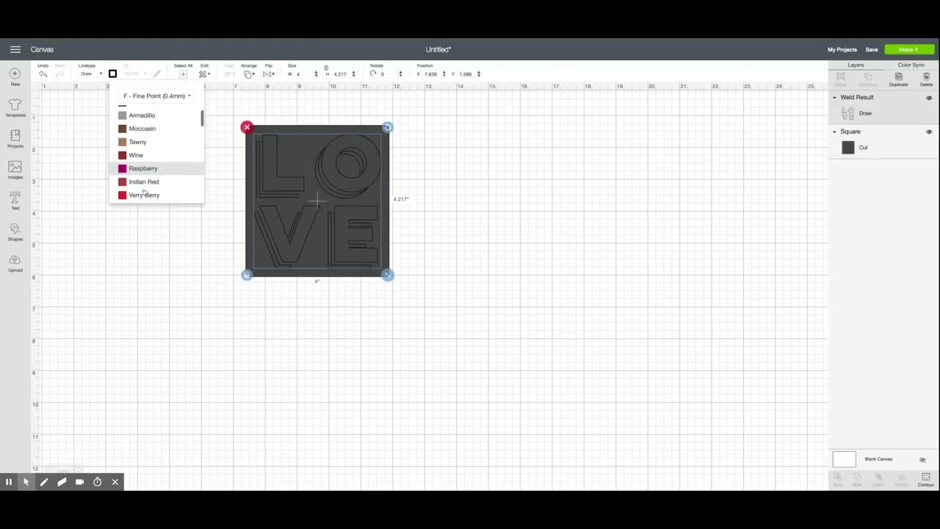
{"action": "scroll", "coordinate": [144, 190], "scroll_direction": "down", "scroll_amount": 1}
{"action": "left_click", "coordinate": [143, 173]}
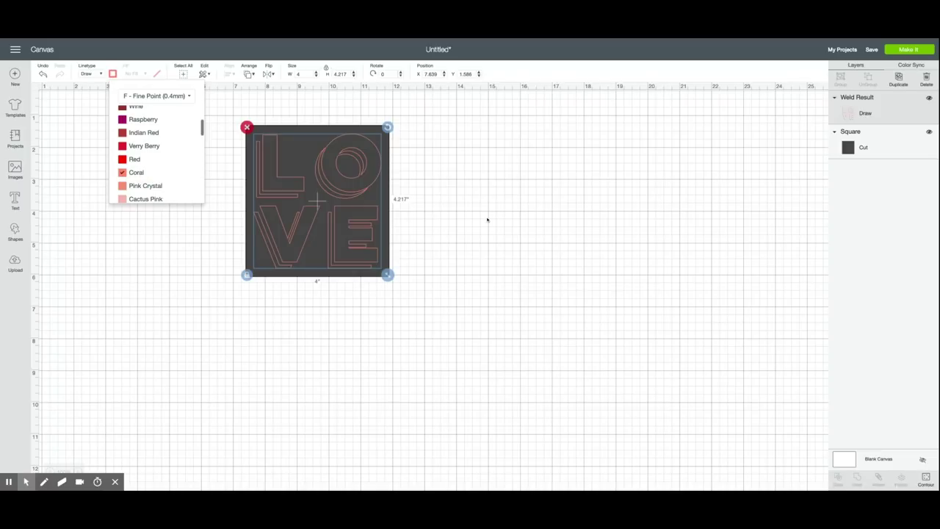
{"action": "left_click", "coordinate": [227, 108]}
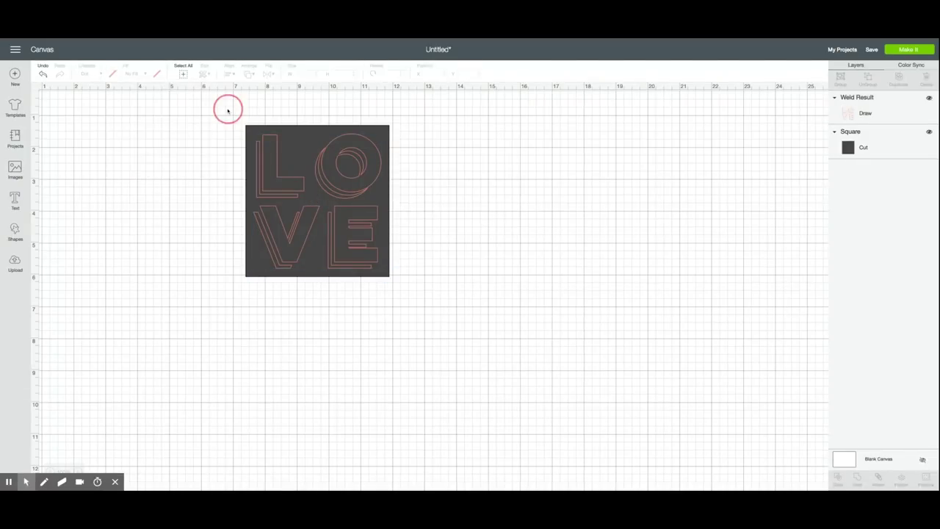
- Attach the LOVE design to the square and send the project to Make It
{"action": "left_click_drag", "start_coordinate": [227, 109], "coordinate": [454, 302]}
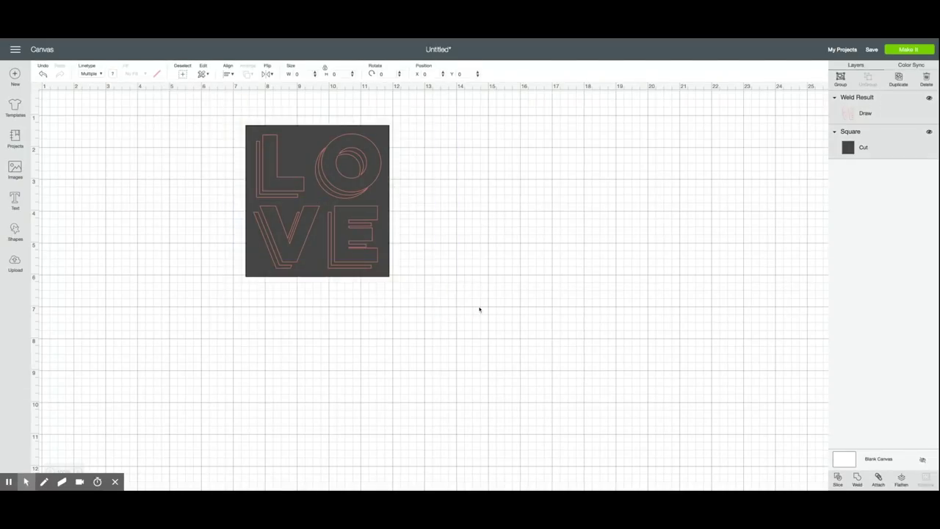
{"action": "left_click", "coordinate": [879, 477]}
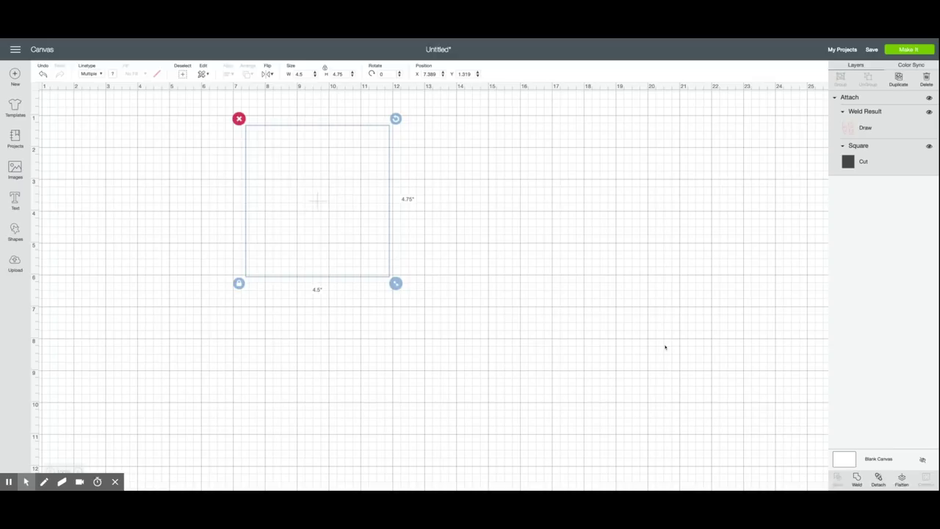
{"action": "left_click", "coordinate": [920, 52]}
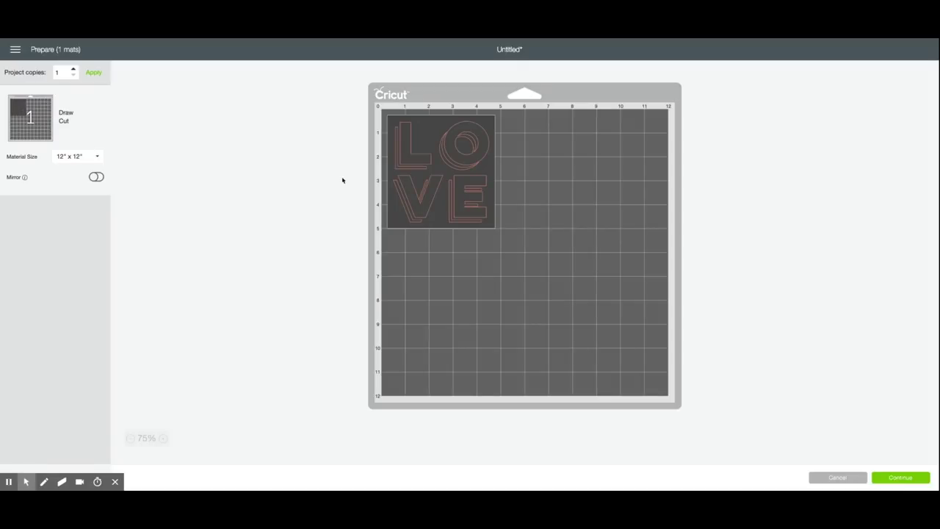
- Move the design to the mat's lower-left corner and continue to the Make screen
{"action": "left_click_drag", "start_coordinate": [473, 196], "coordinate": [466, 378]}
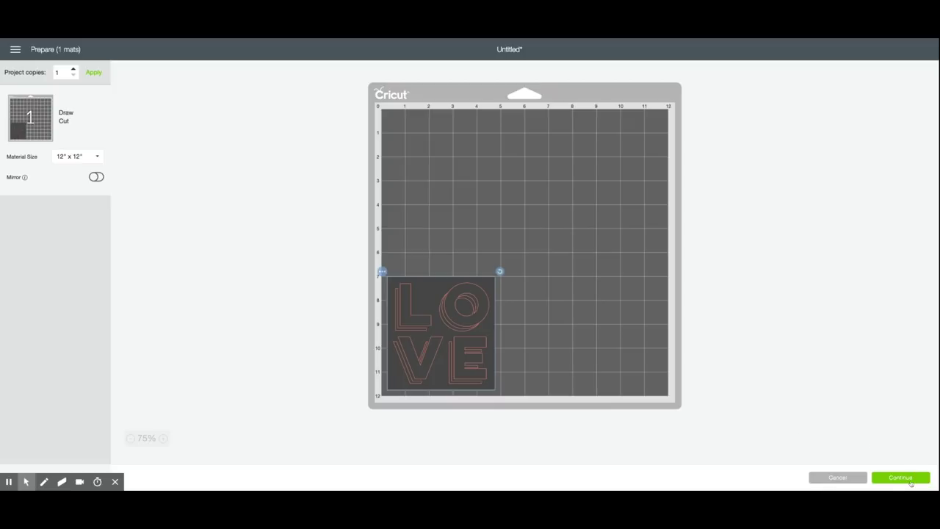
{"action": "left_click", "coordinate": [891, 478]}
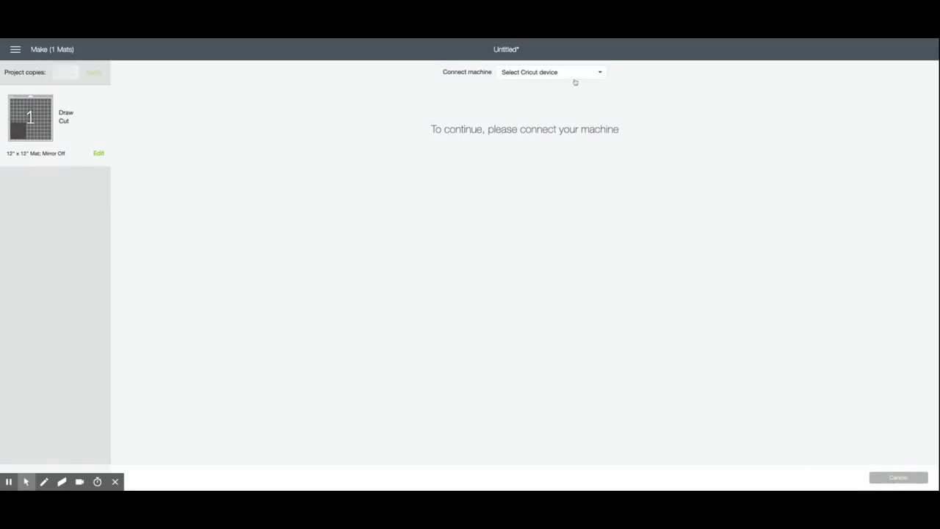
- Connect the ExploreAir2 machine over Bluetooth
{"action": "left_click", "coordinate": [574, 74]}
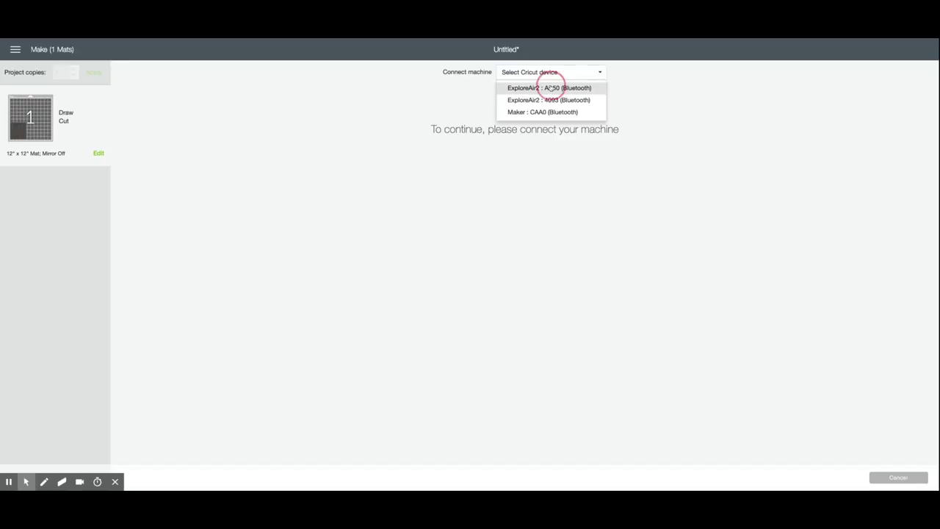
{"action": "left_click", "coordinate": [551, 87]}
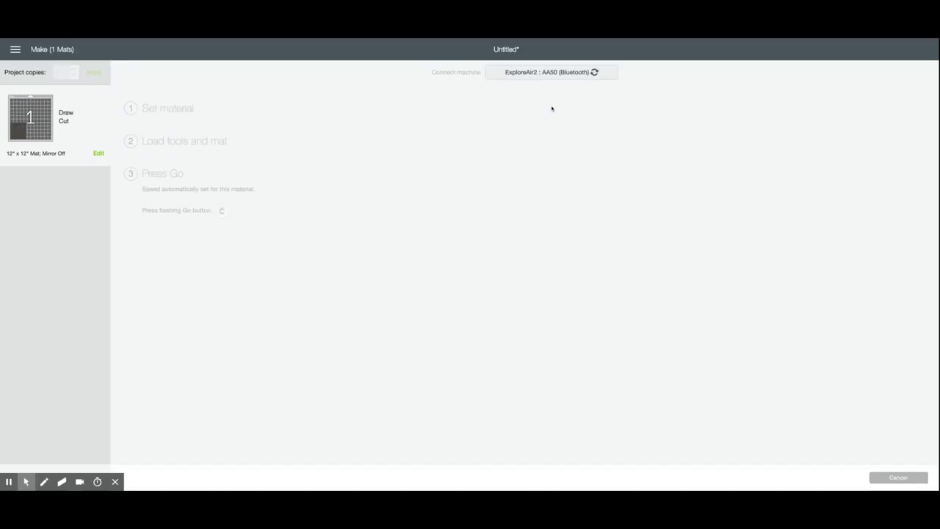